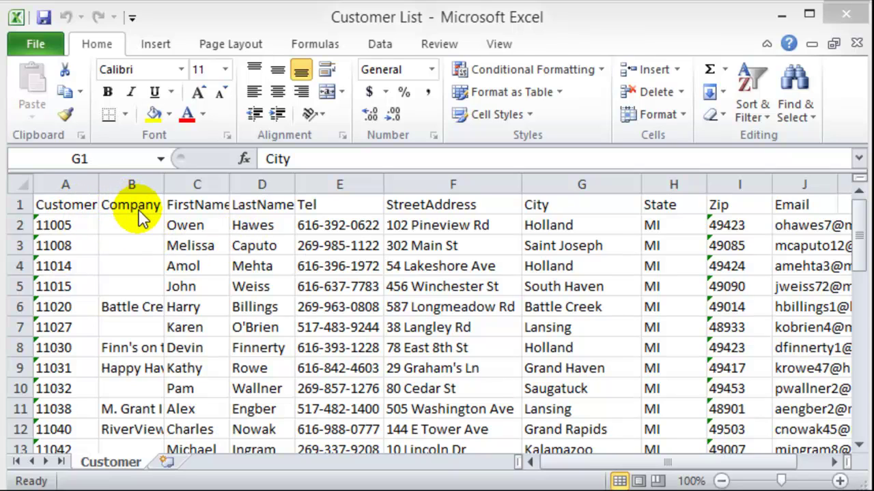
- Review the FirstName, LastName, Tel, StreetAddress and City columns, then minimize Excel to show Word
left_click(186, 204)
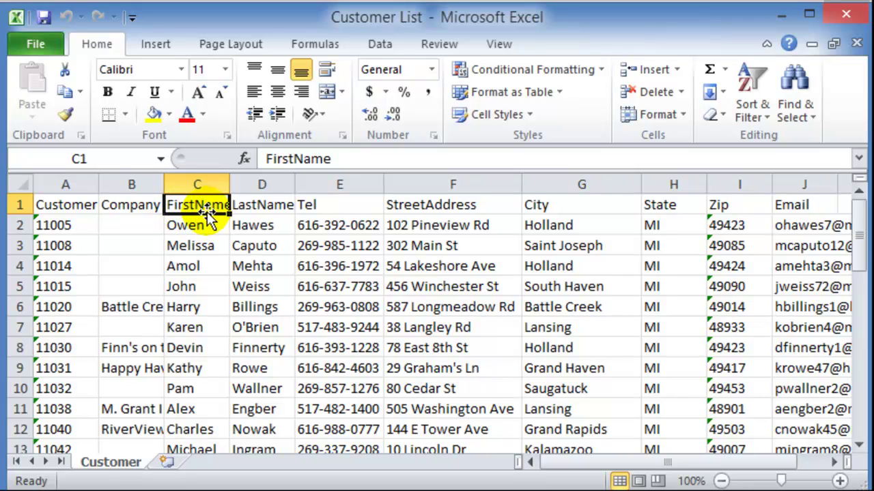
left_click(246, 208)
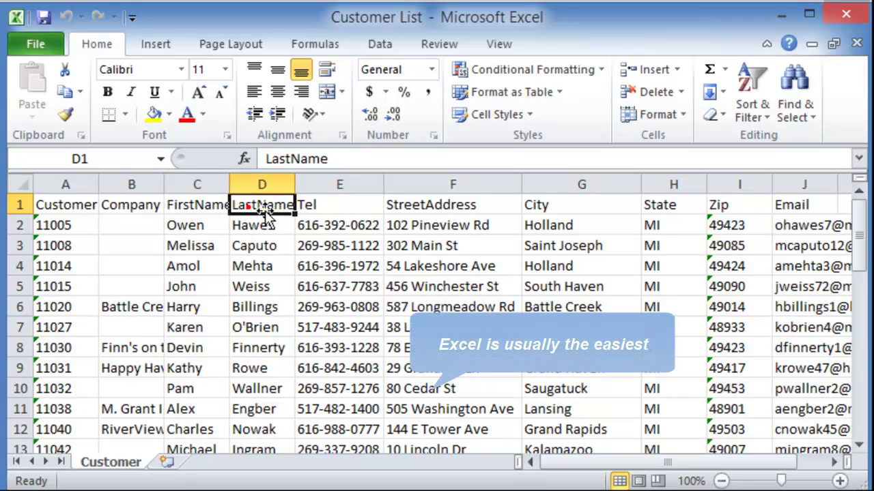
left_click(325, 207)
left_click(423, 208)
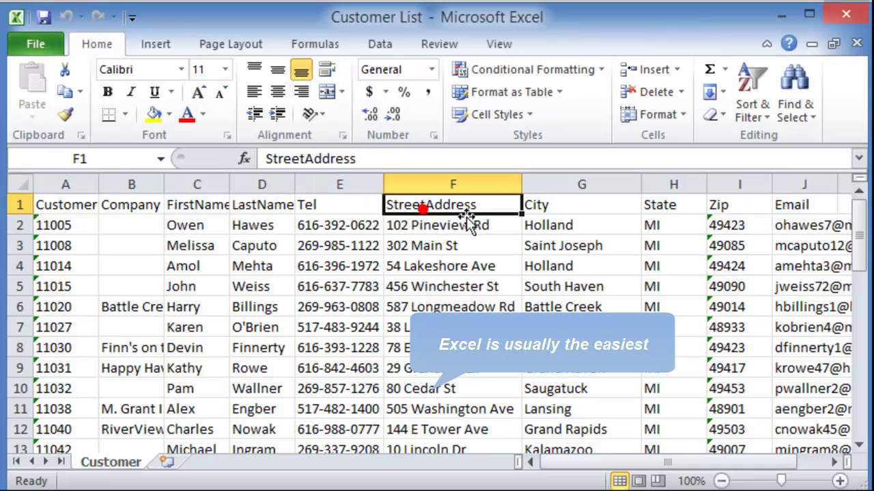
left_click(547, 210)
scroll(228, 306, "down", 10)
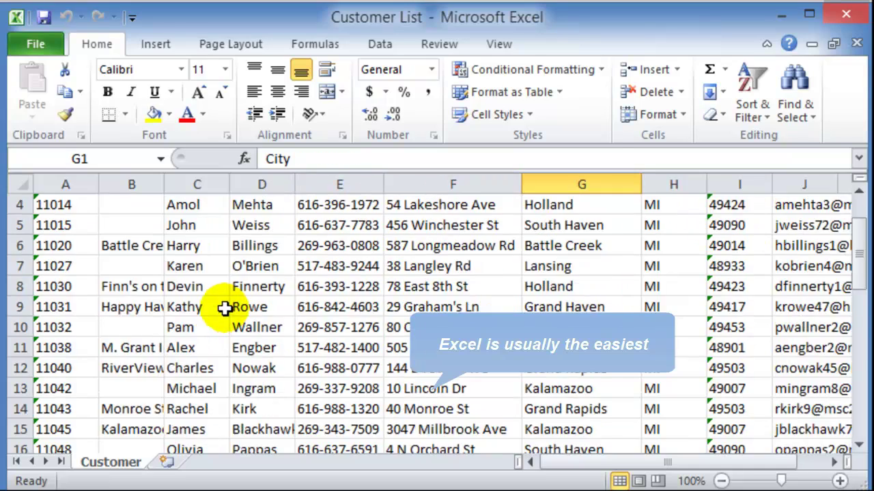
scroll(294, 331, "down", 4)
scroll(290, 334, "up", 14)
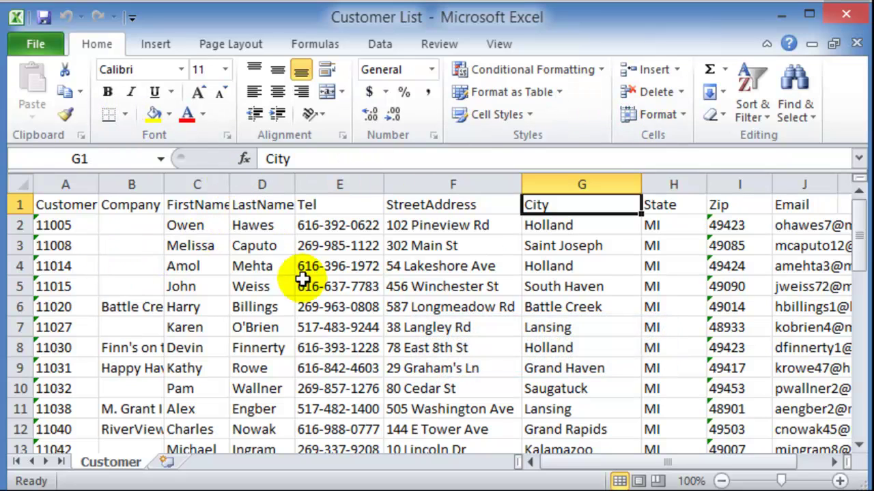
left_click(784, 11)
- Launch the Step-by-Step Mail Merge Wizard, choose Labels, and advance to the starting-document step
left_click(136, 266)
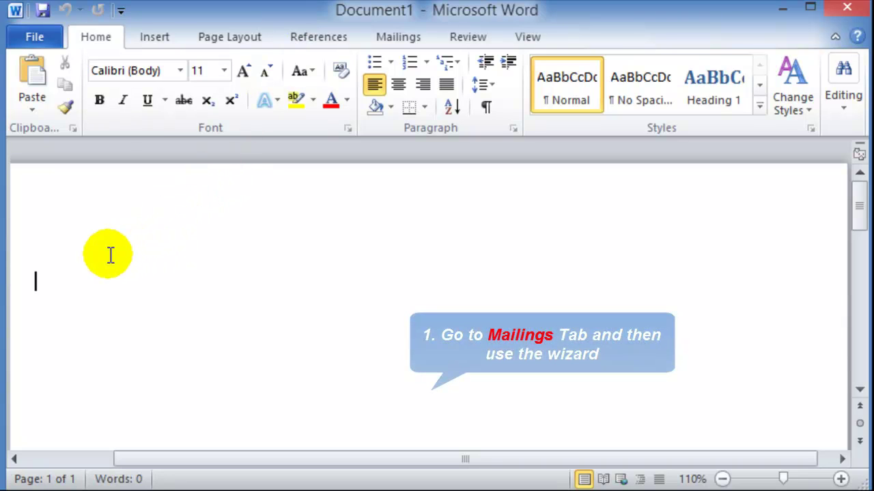
left_click(382, 40)
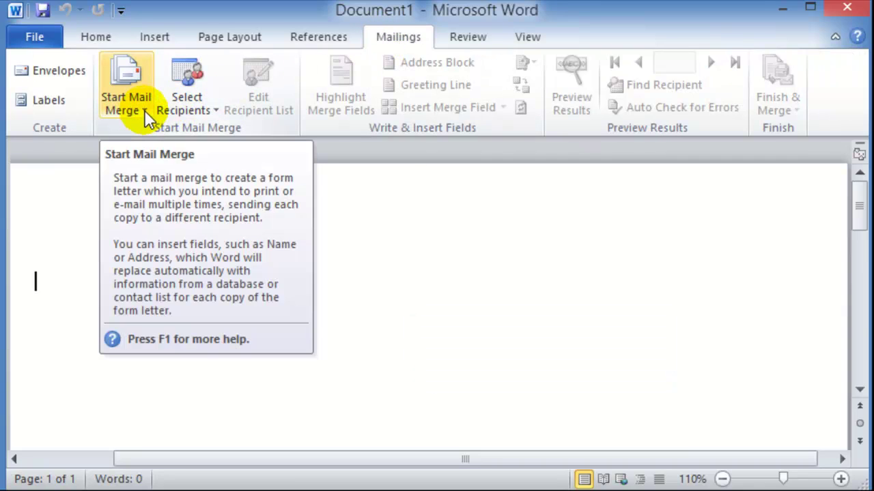
left_click(144, 110)
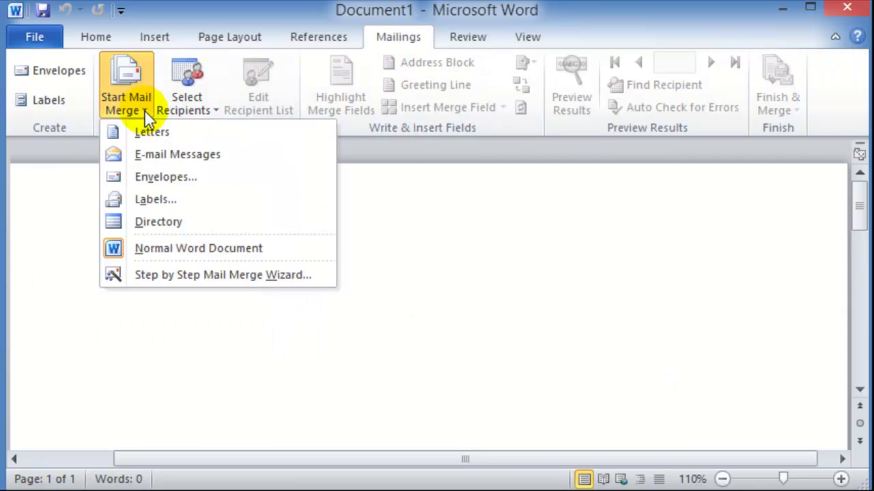
left_click(148, 279)
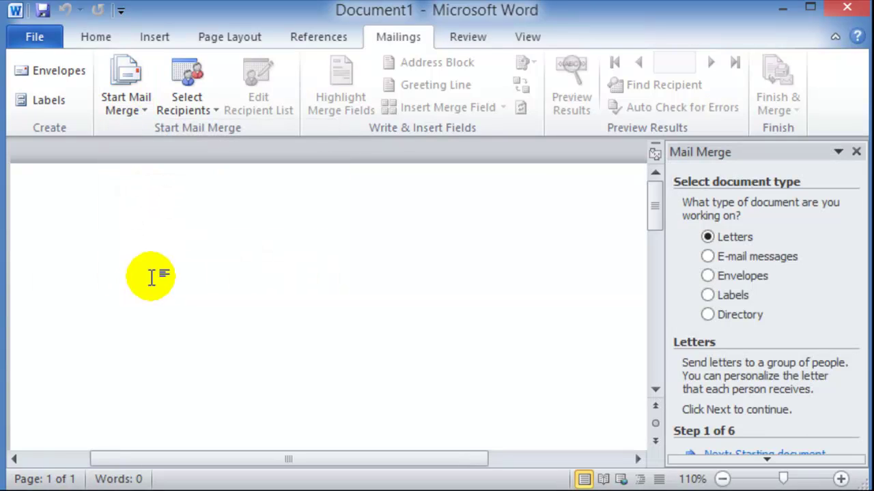
left_click(707, 296)
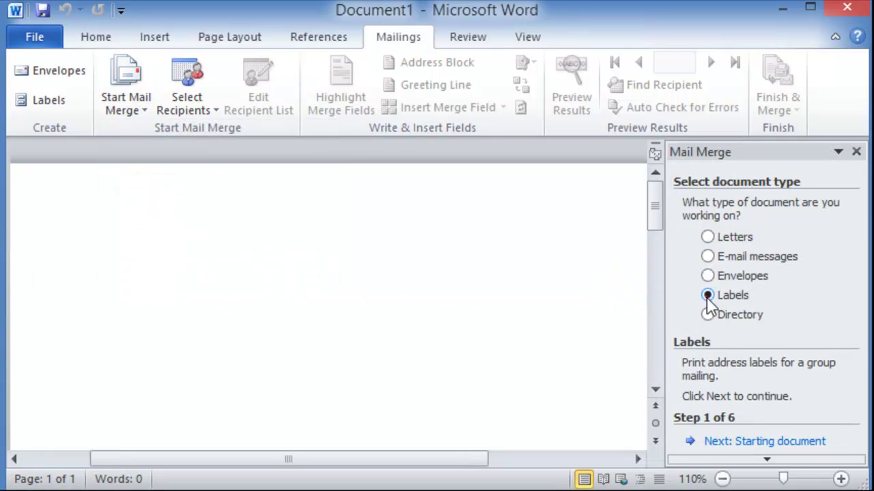
left_click(707, 296)
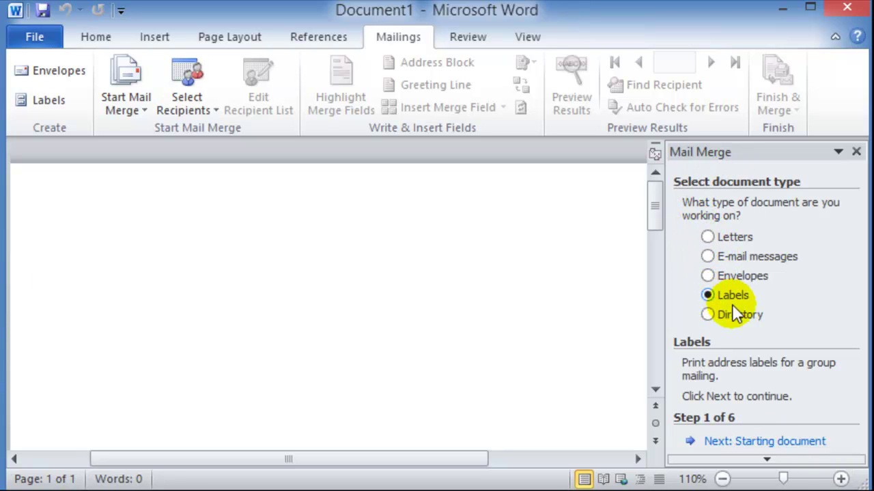
left_click(759, 442)
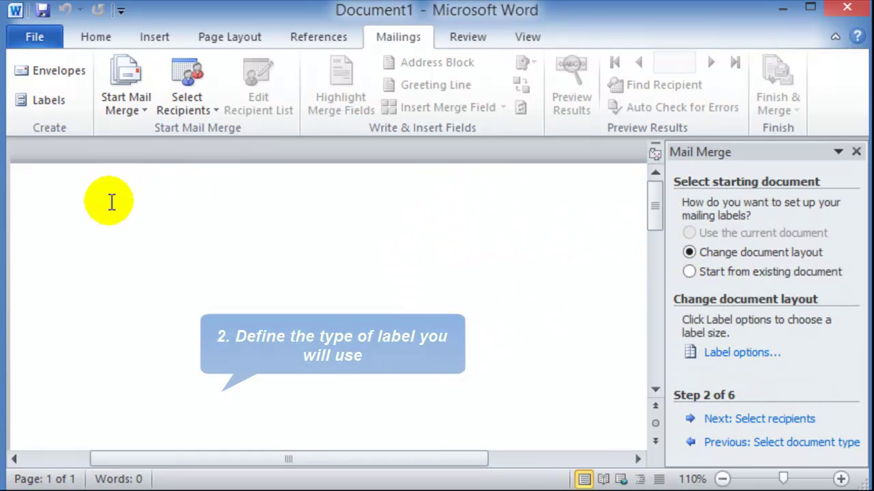
- In Label Options, pick vendor Avery US Letter and product 5162 Easy Peel Address Labels
left_click(731, 353)
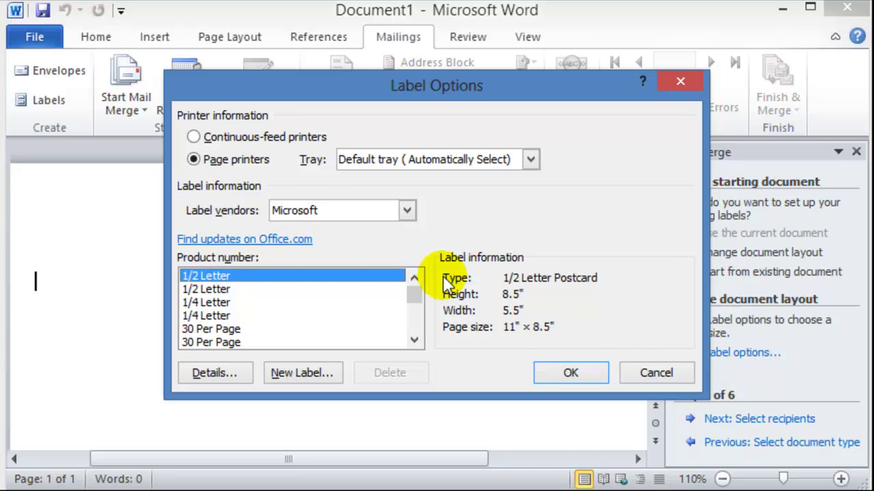
left_click(407, 212)
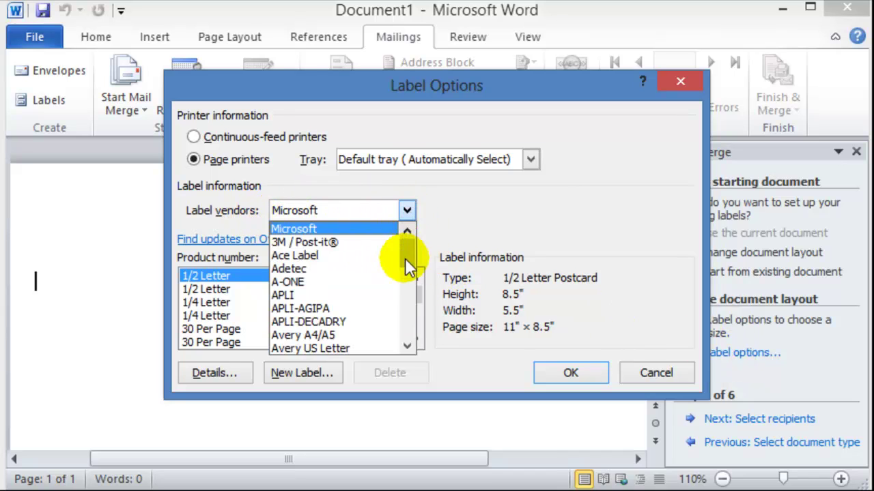
left_click_drag(411, 265, 416, 281)
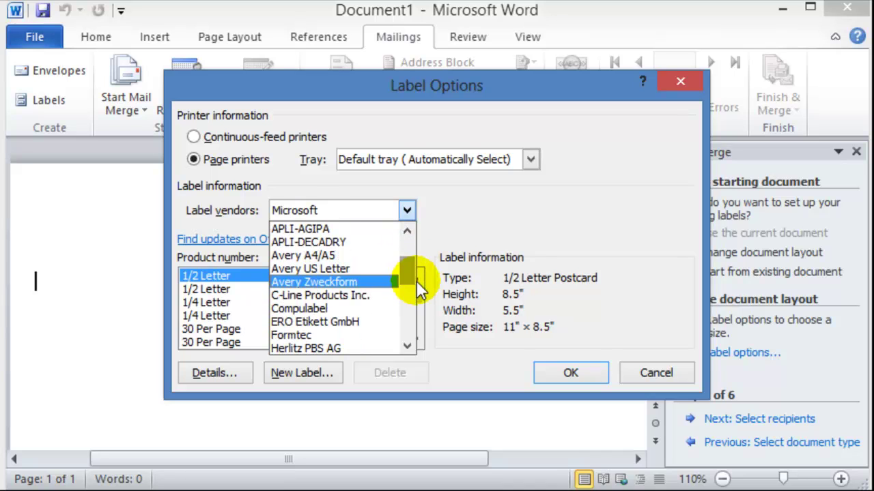
left_click(339, 269)
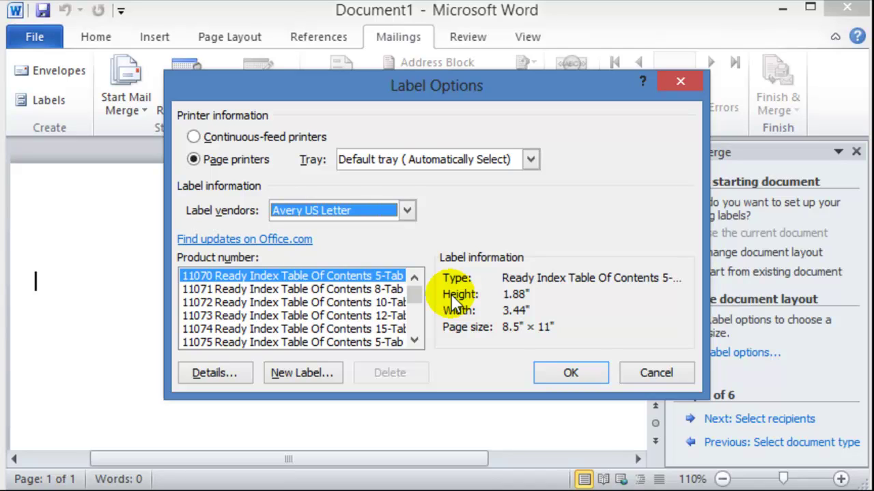
left_click(218, 316)
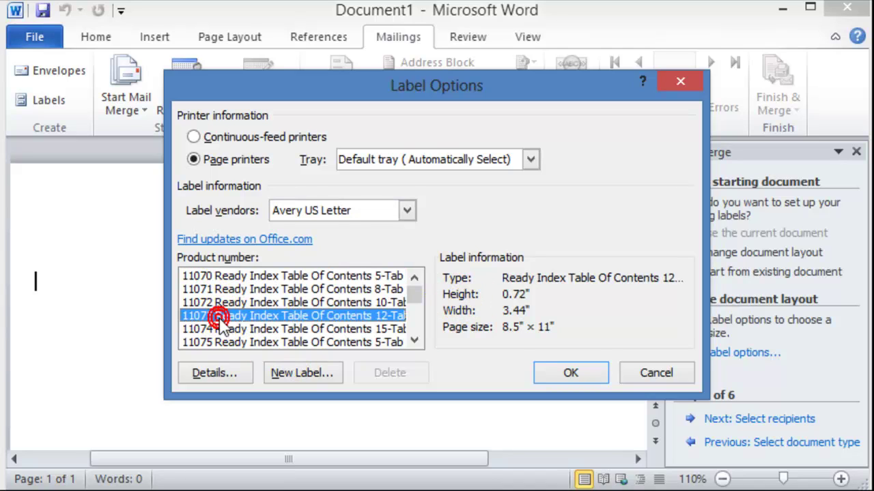
key("5")
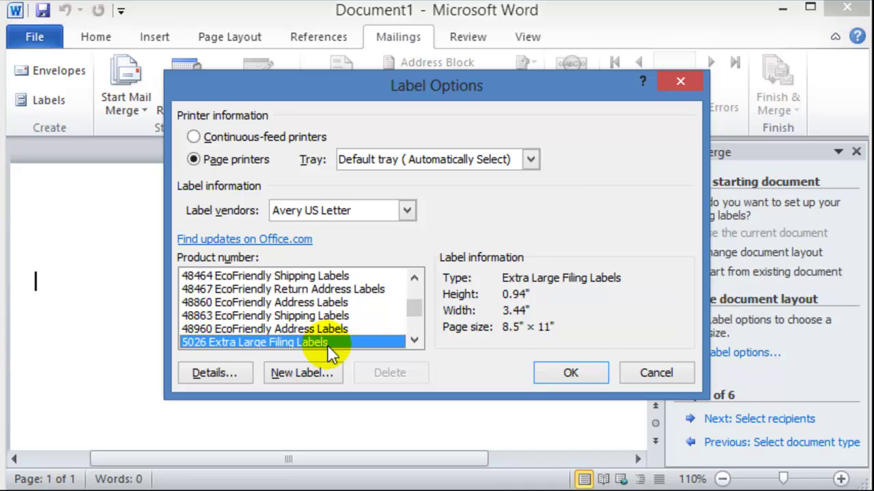
key("5")
key("5")
key("5")
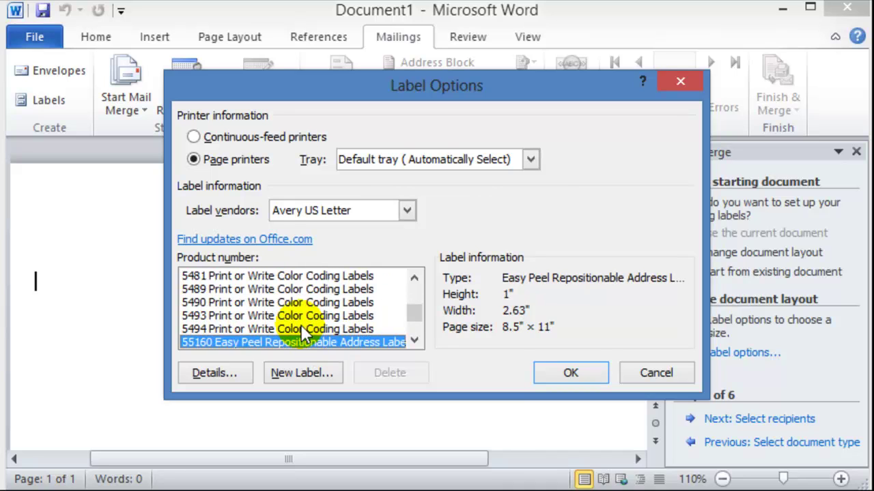
scroll(304, 327, "down", 1)
key("5")
key("1")
key("6")
key("2")
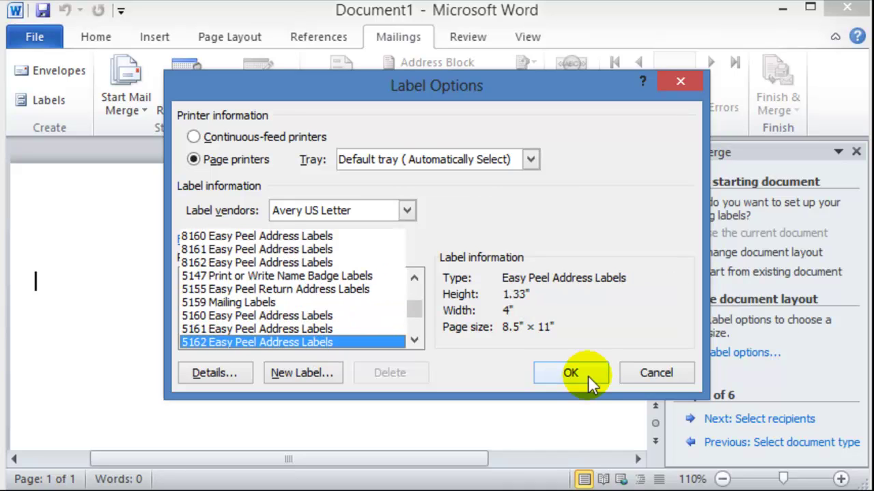
left_click(586, 374)
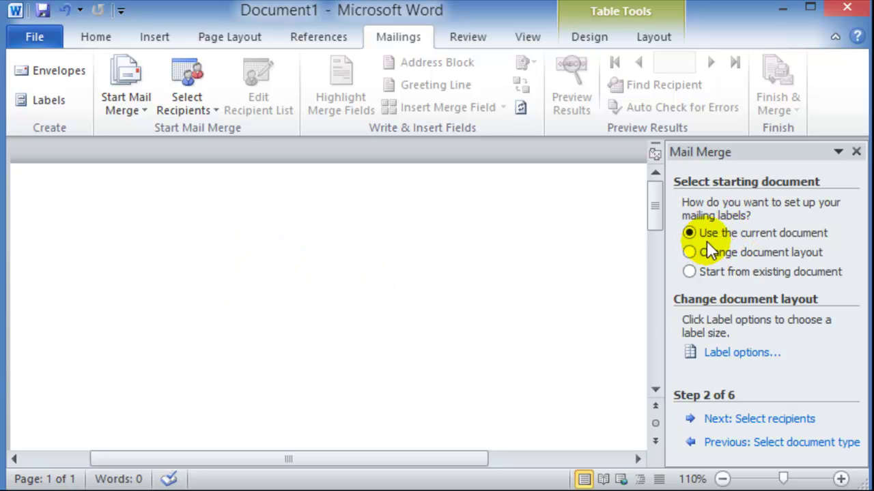
- Advance the wizard to step 3, selecting recipients from an existing list
left_click(792, 429)
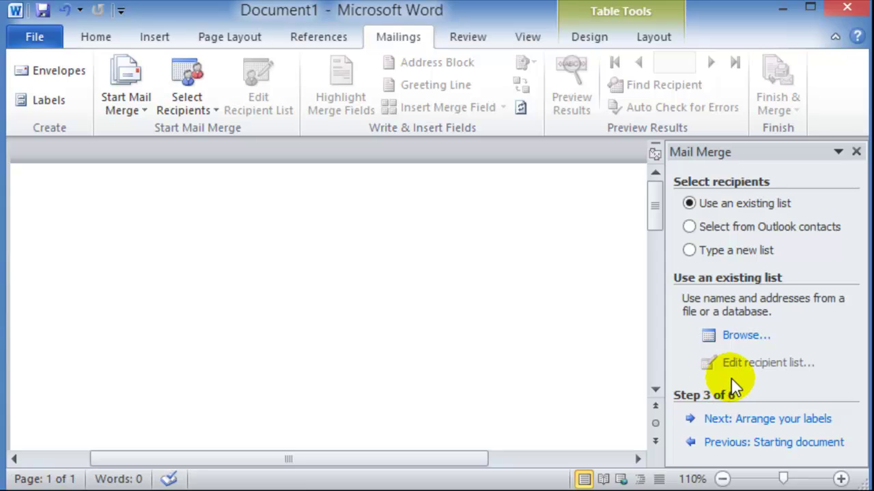
- Browse Documents, open Customer List, choose the Customer table, and accept all recipients
left_click(746, 338)
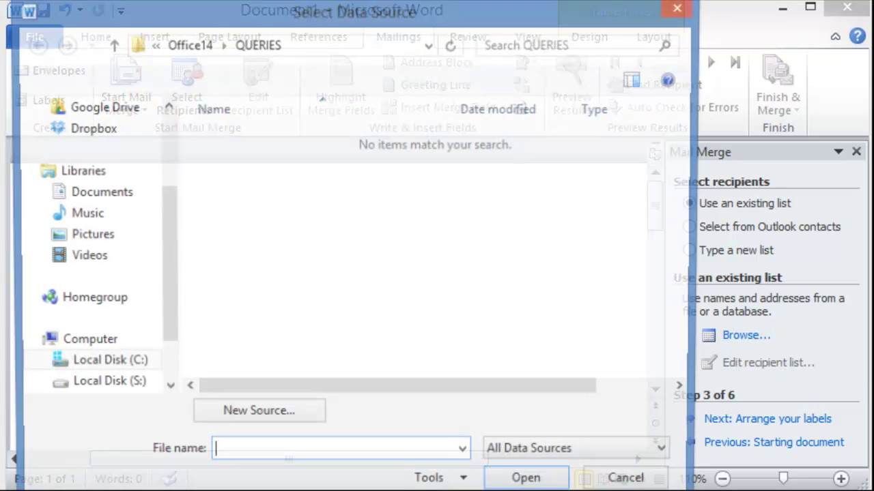
left_click(107, 199)
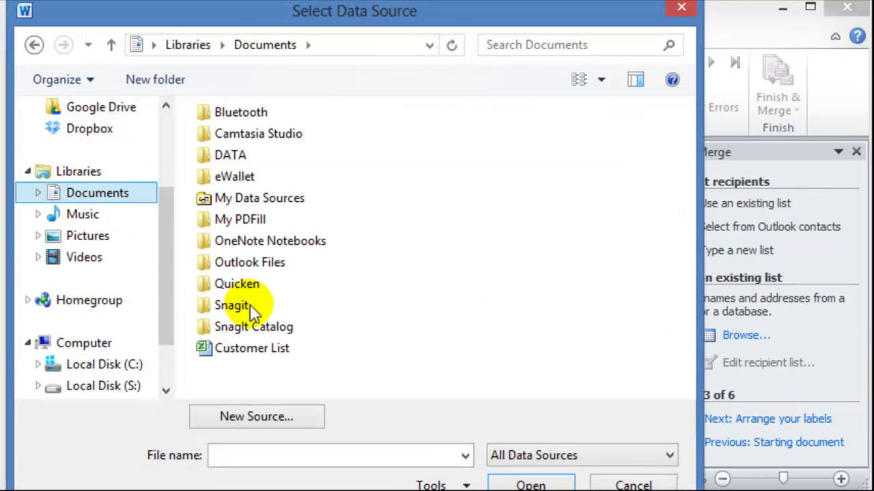
double_click(252, 350)
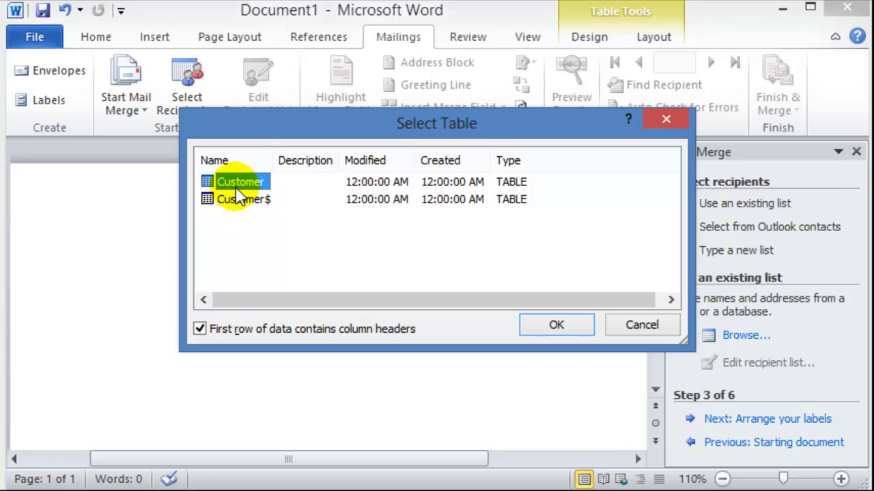
double_click(236, 183)
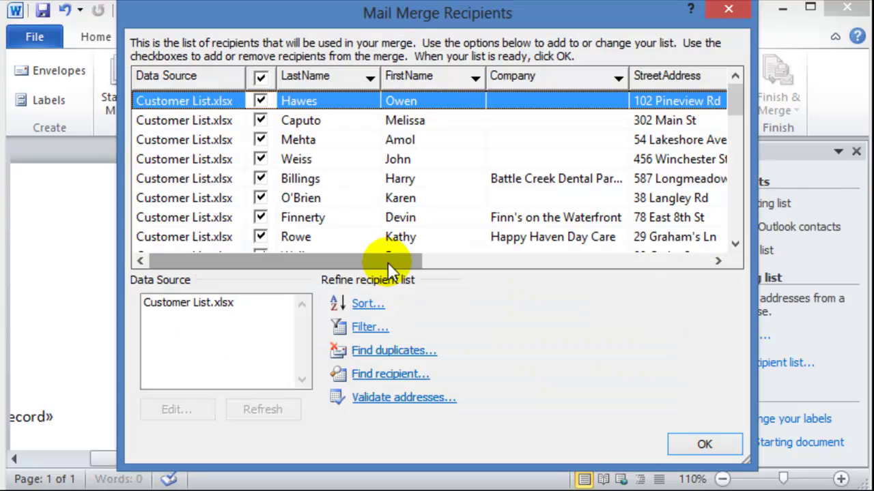
scroll(391, 181, "down", 8)
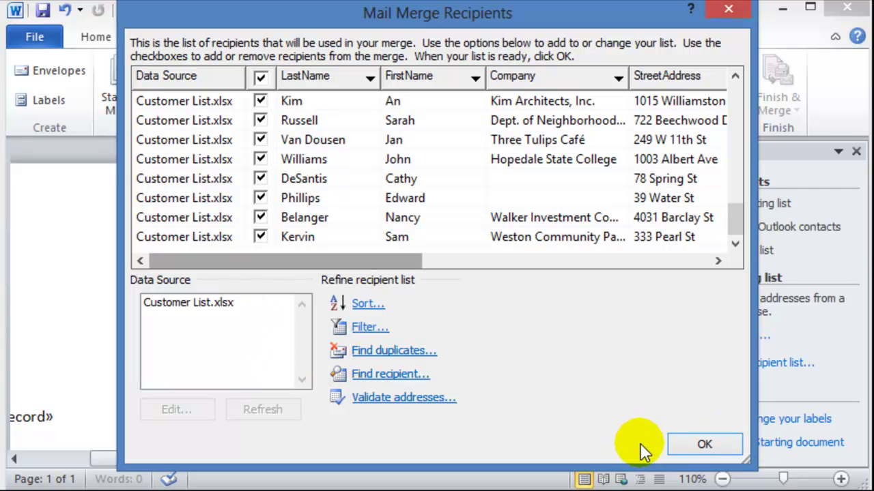
left_click(703, 448)
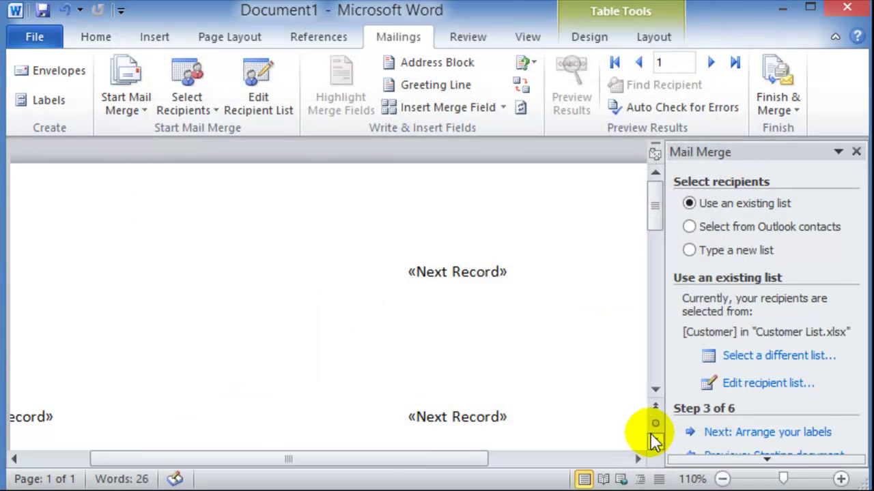
- Move to step 4, Arrange your labels, and place the cursor in the top-left label
left_click(762, 435)
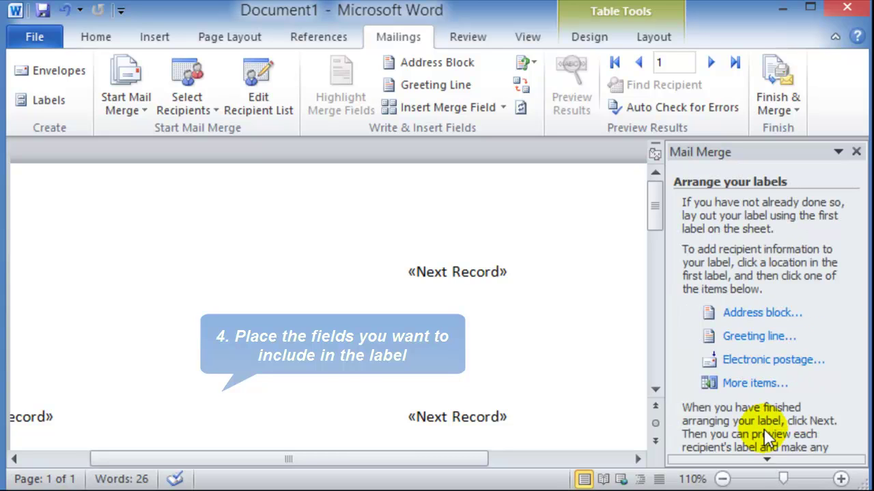
scroll(809, 307, "down", 1)
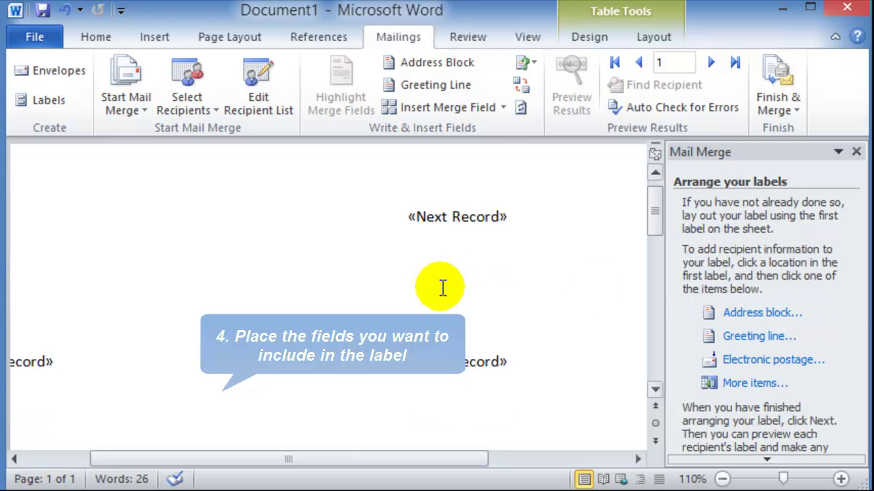
scroll(341, 280, "up", 1)
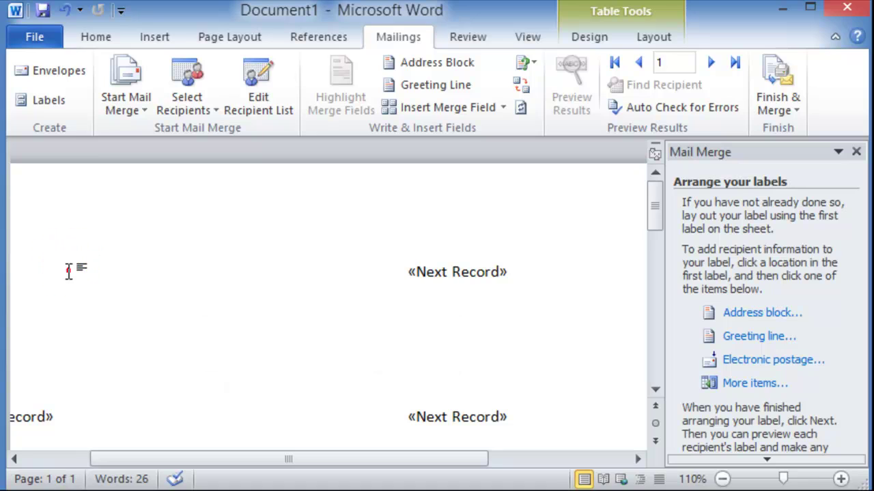
left_click(57, 457)
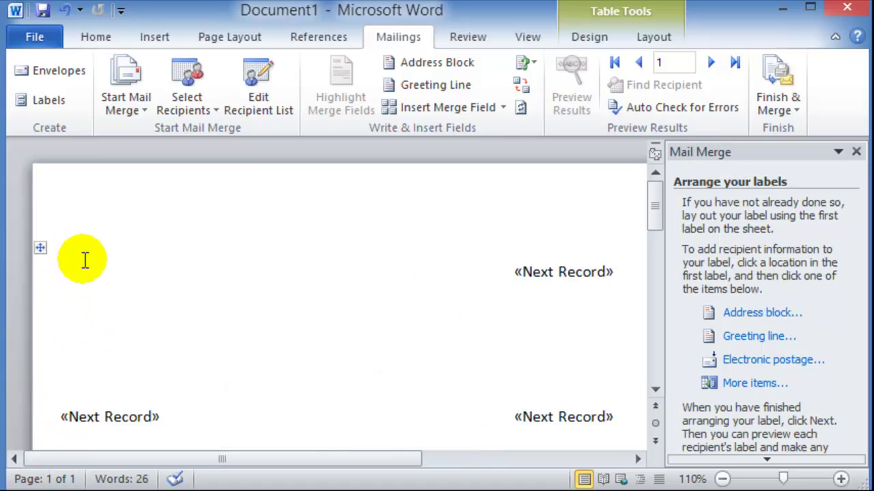
left_click(85, 259)
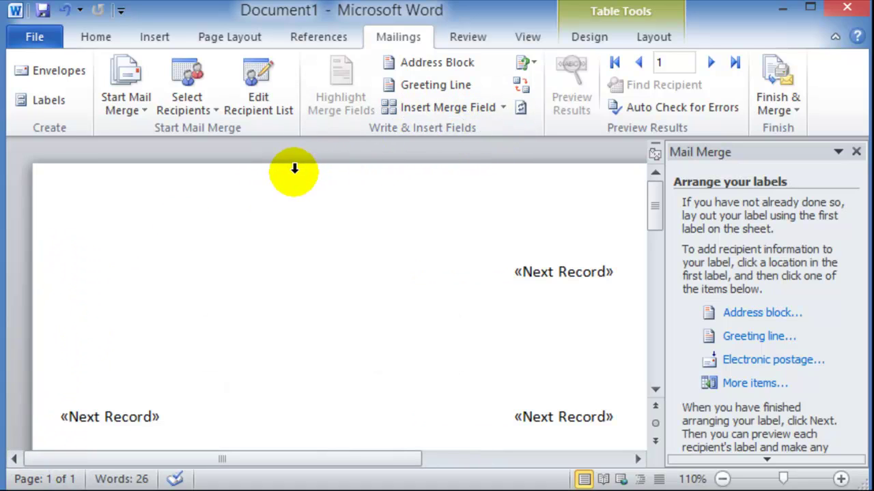
- Insert «FirstName» «LastName» on the first label's first line
left_click(505, 111)
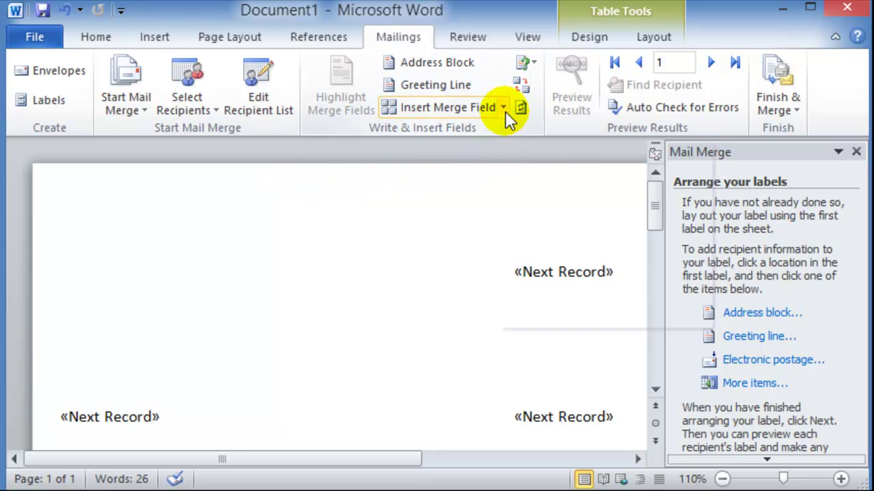
left_click(86, 274)
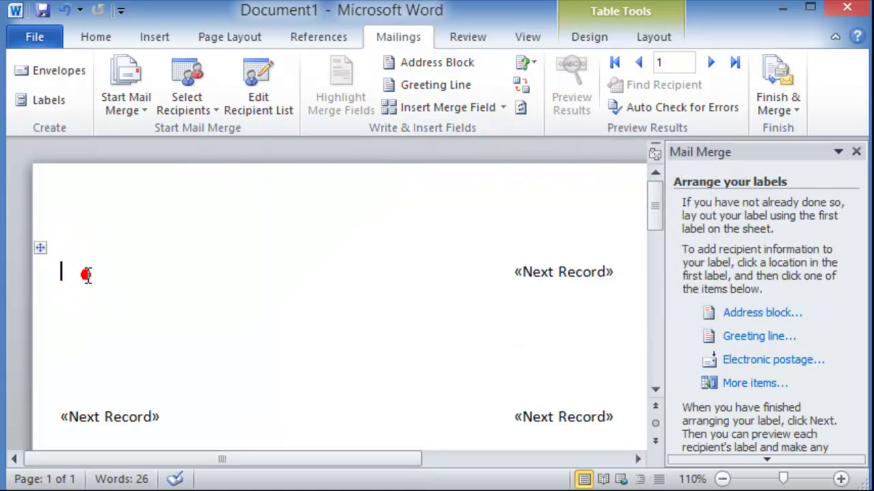
left_click(502, 107)
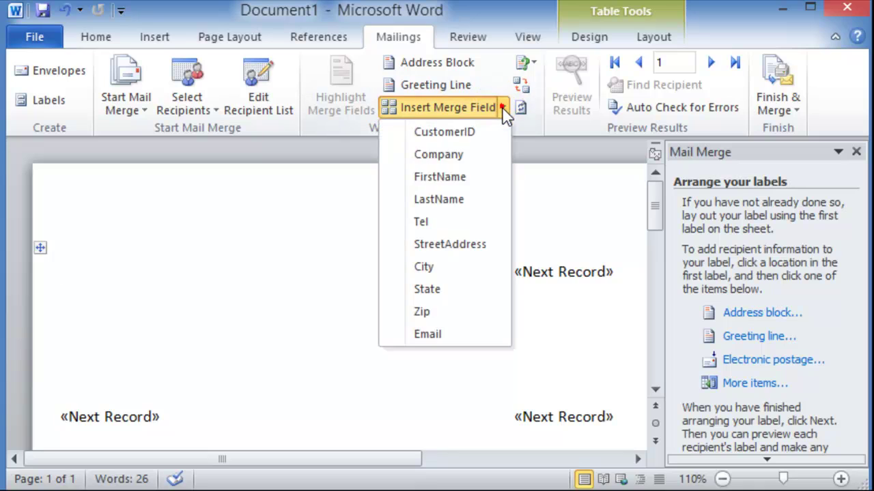
left_click(436, 175)
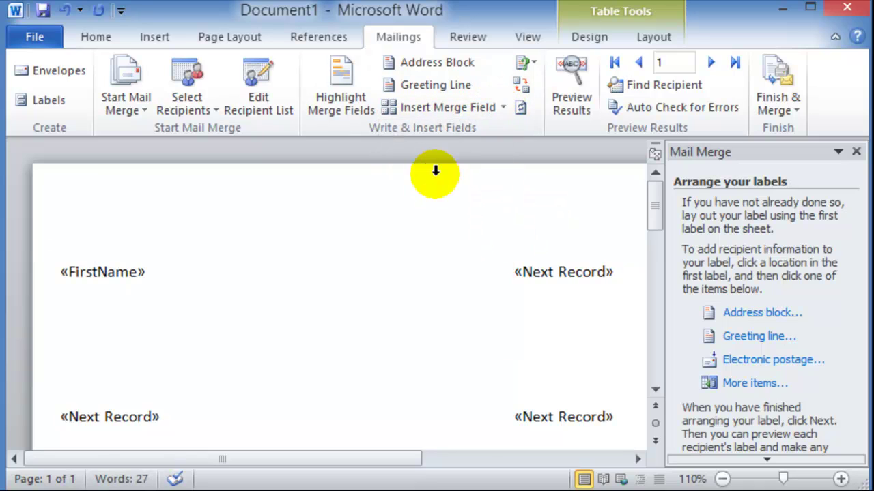
left_click(504, 109)
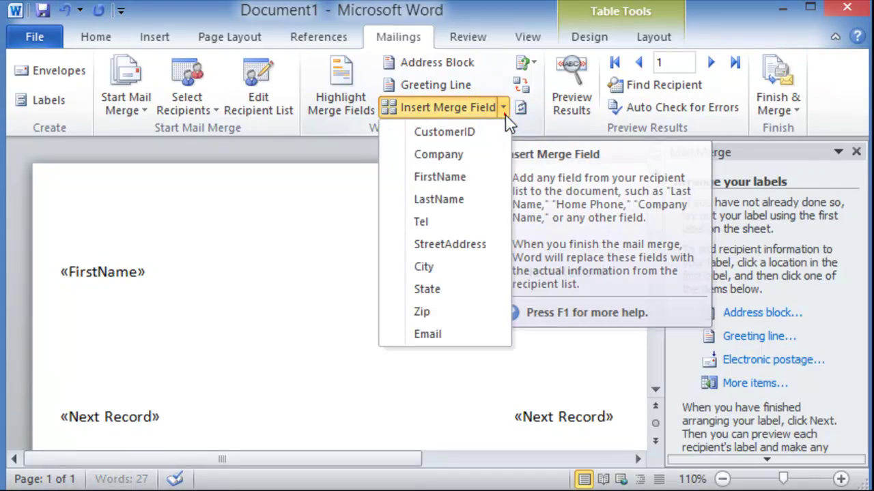
left_click(456, 198)
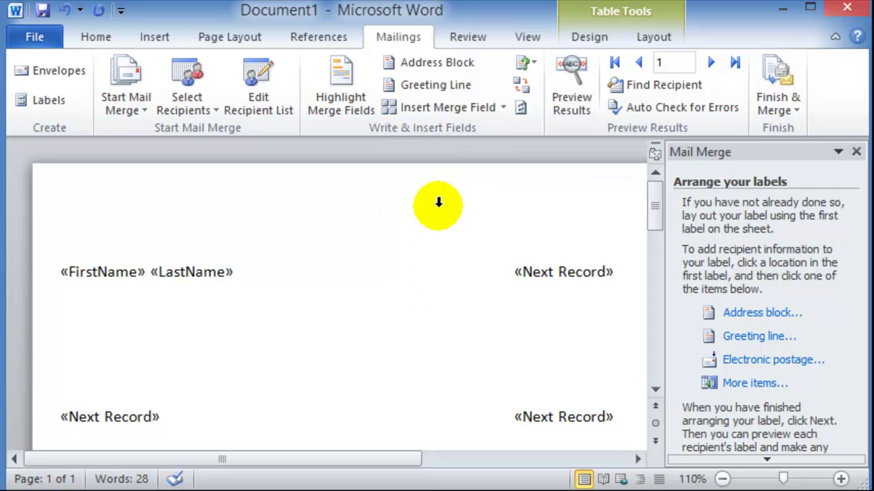
key("Return")
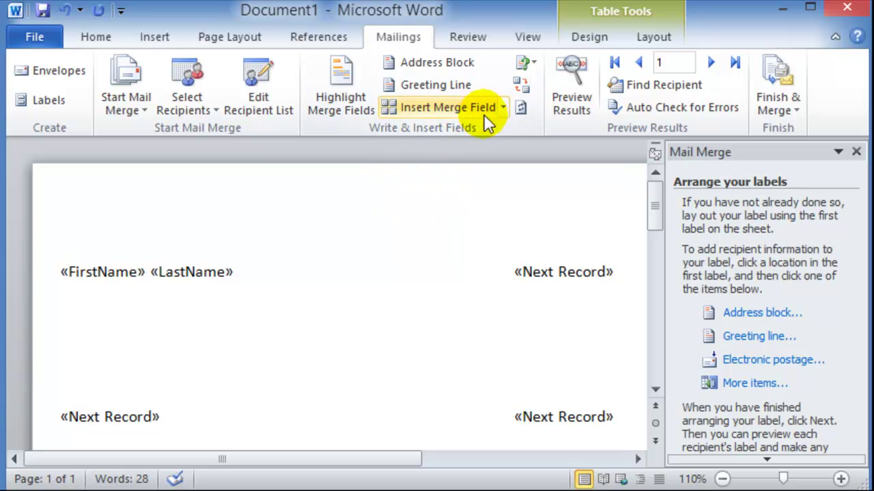
- Add «StreetAddress» on line two and «City», «State» «Zip» on line three
left_click(502, 108)
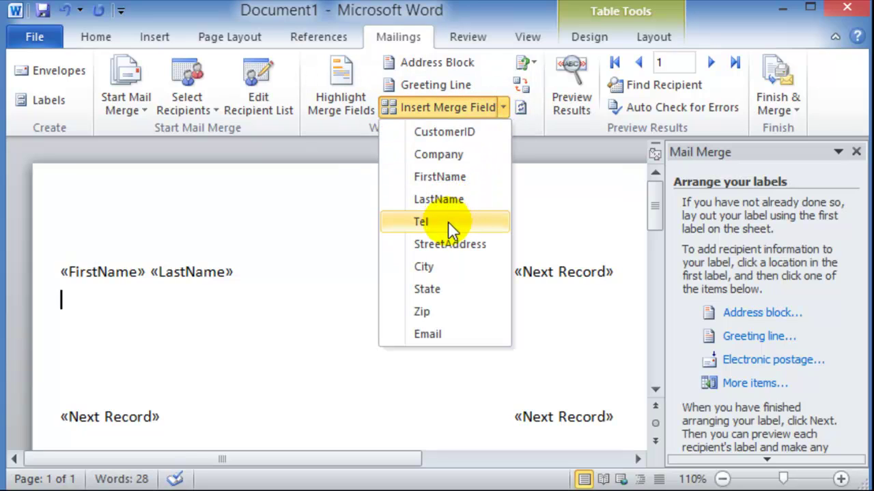
left_click(445, 245)
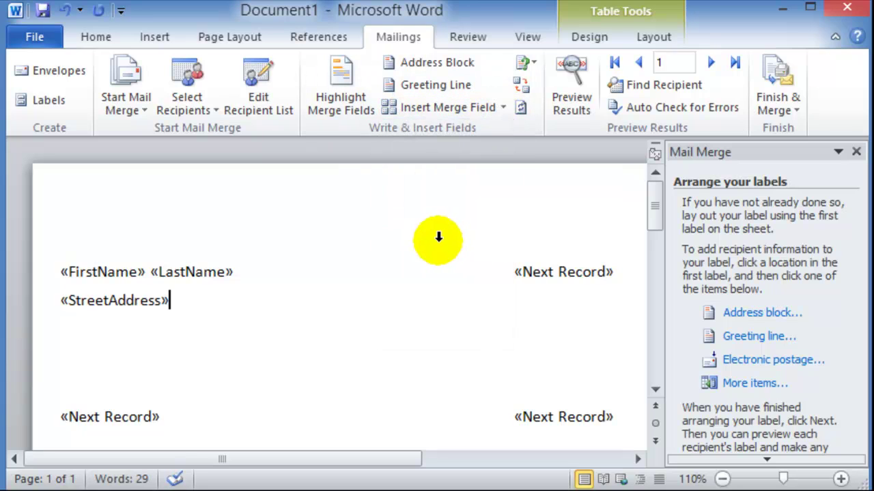
key("Return")
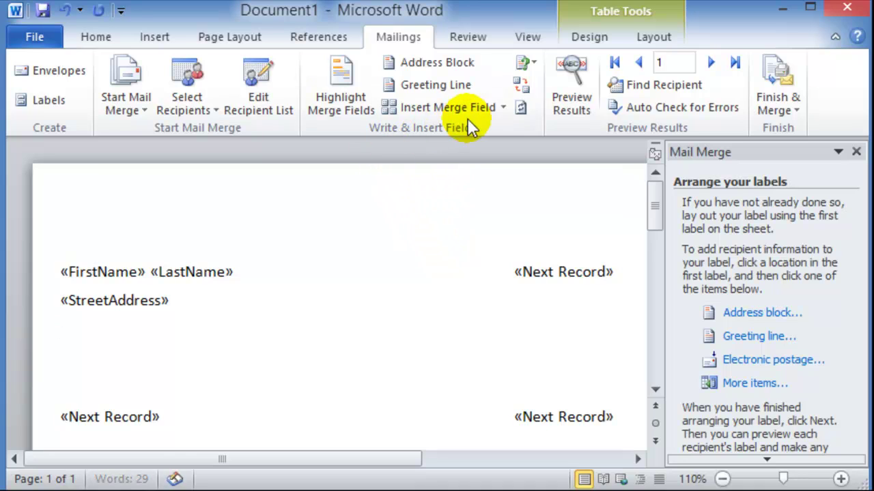
left_click(503, 107)
left_click(437, 264)
type(",")
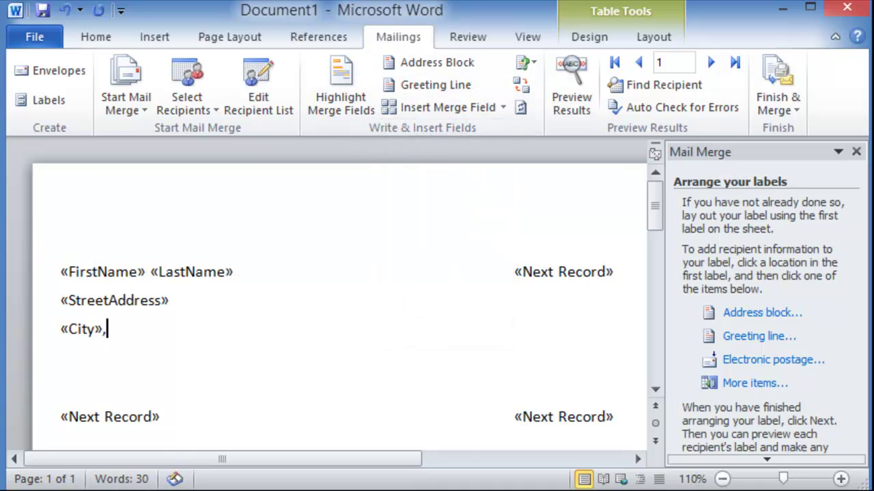
left_click(503, 107)
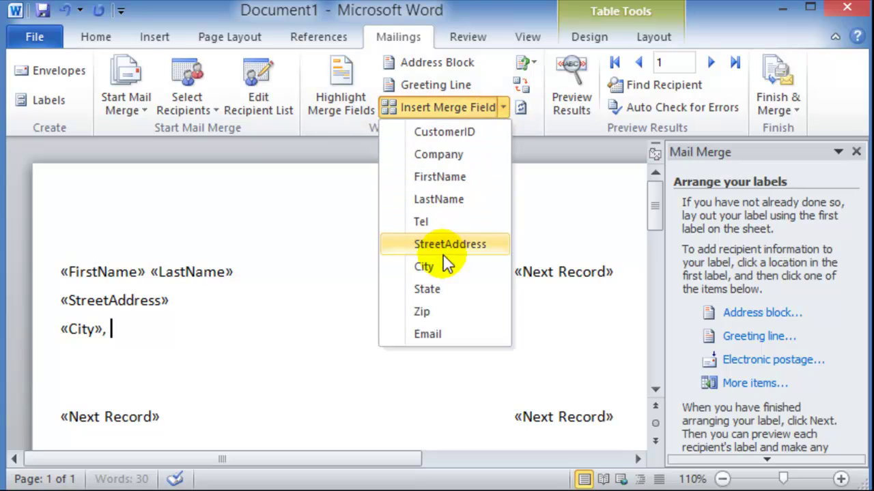
left_click(427, 288)
left_click(502, 107)
left_click(430, 314)
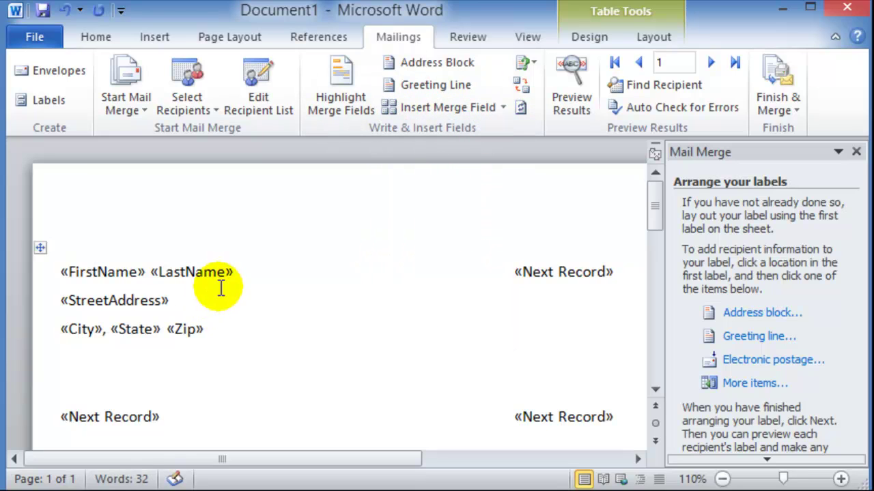
- Bold the «FirstName» «LastName» line in the first label
left_click_drag(234, 275, 56, 268)
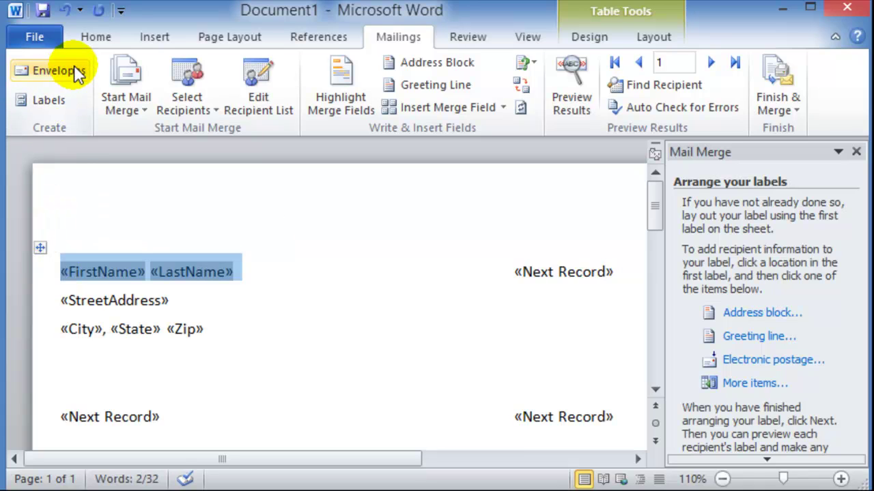
left_click(95, 37)
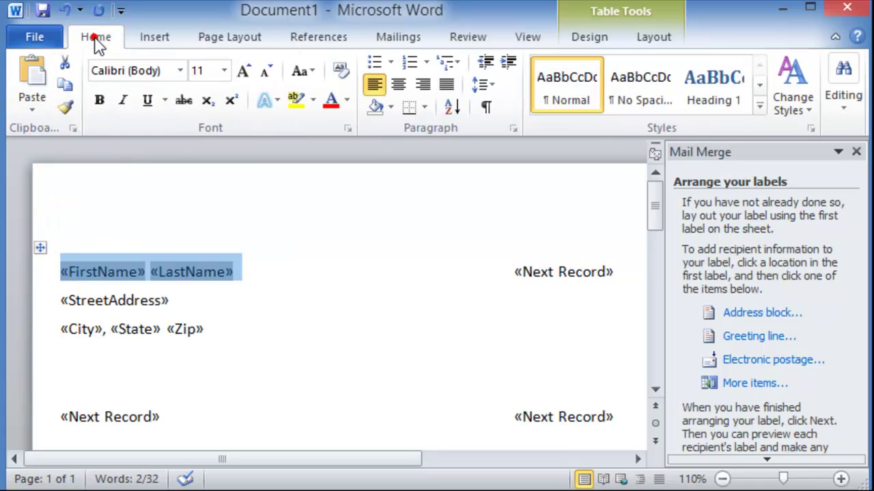
left_click(99, 101)
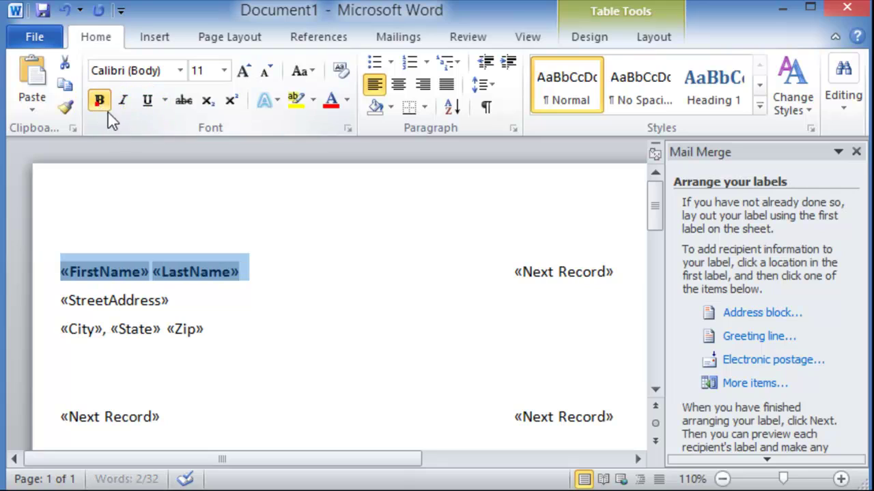
left_click(200, 298)
left_click(150, 328)
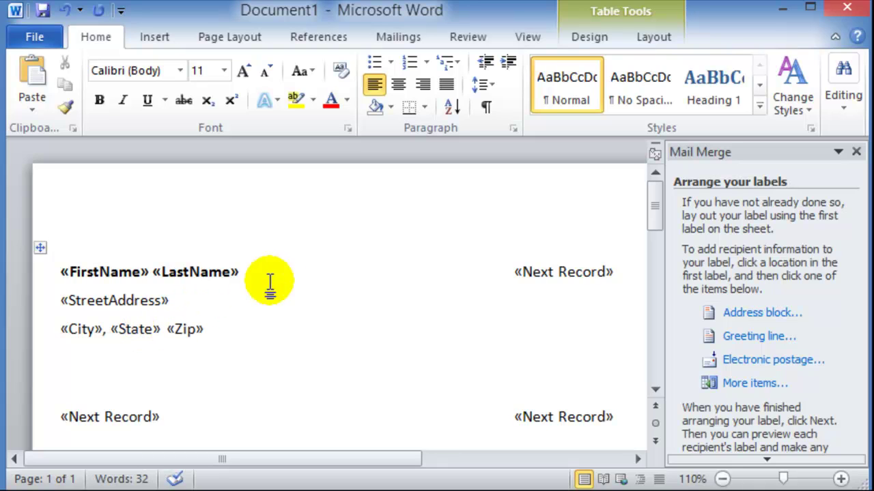
- Apply Update all labels so every label repeats the bold name and address layout
scroll(764, 450, "down", 3)
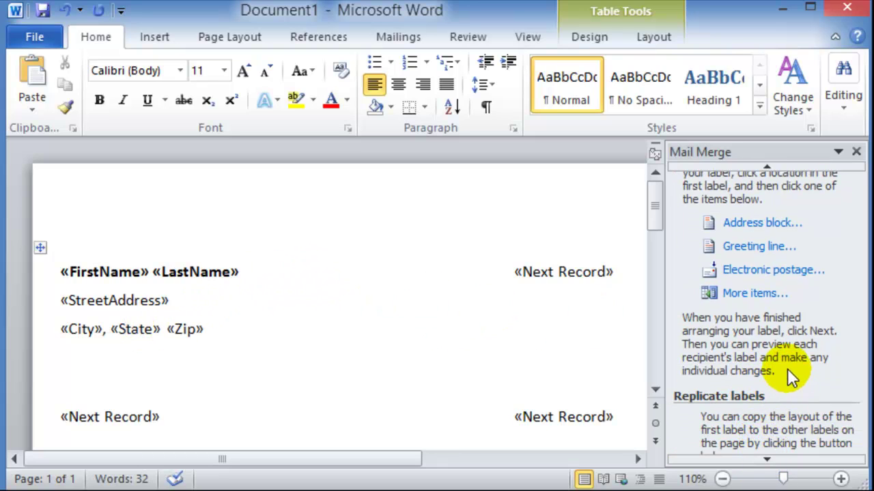
scroll(766, 458, "down", 3)
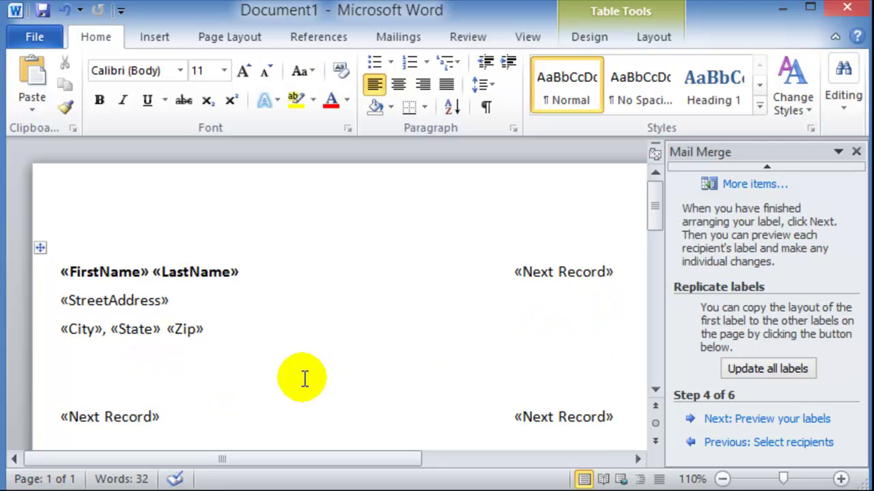
left_click(781, 369)
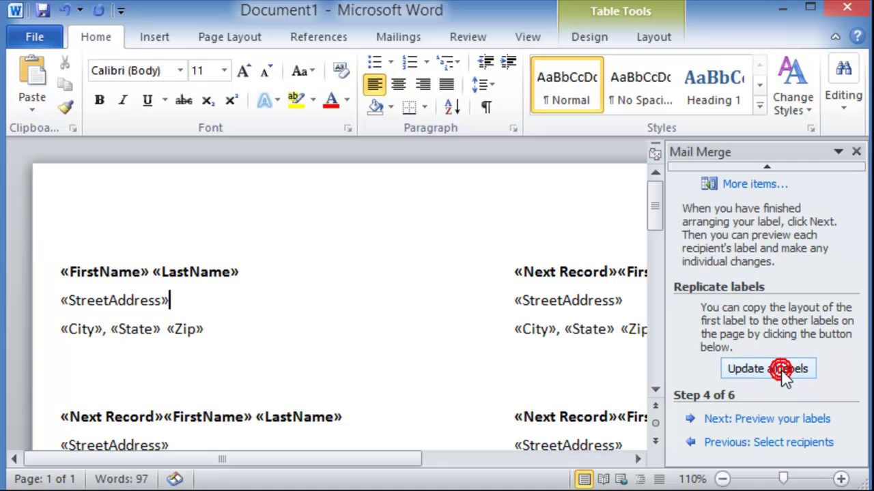
scroll(425, 366, "down", 3)
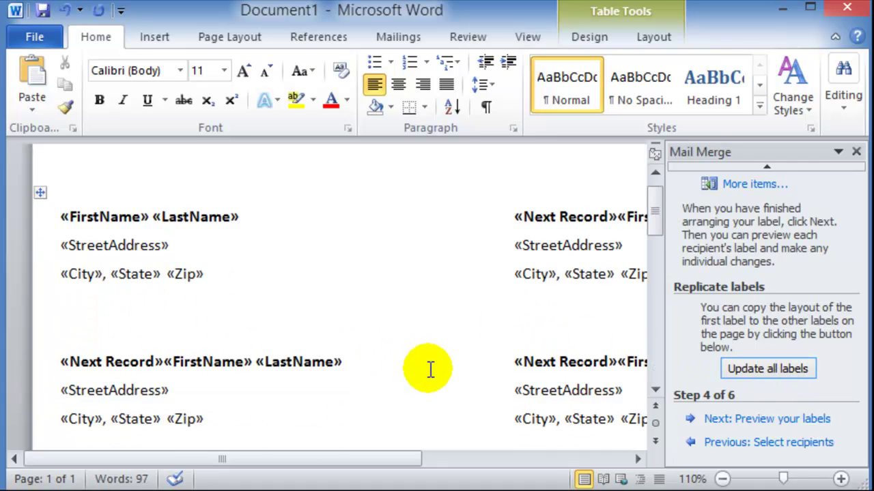
scroll(427, 362, "down", 6)
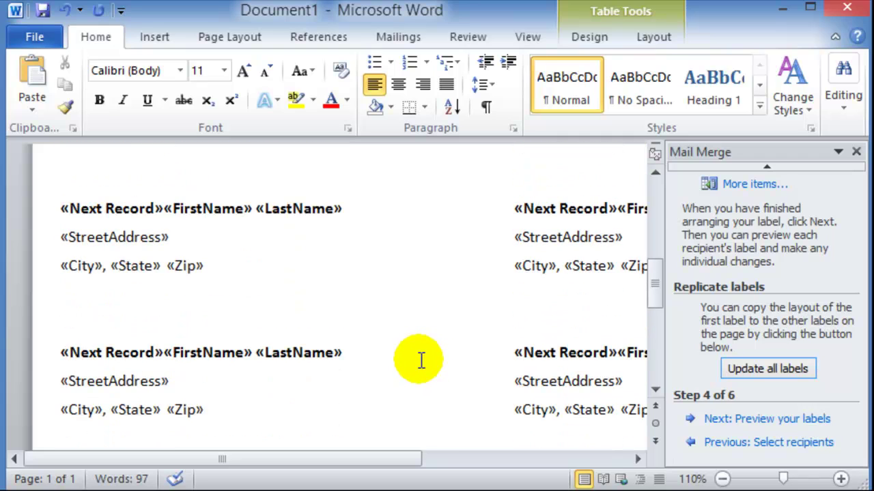
- Preview labels filled with customer names and addresses, then advance to step 6, Complete the merge
left_click(771, 421)
scroll(314, 293, "down", 7)
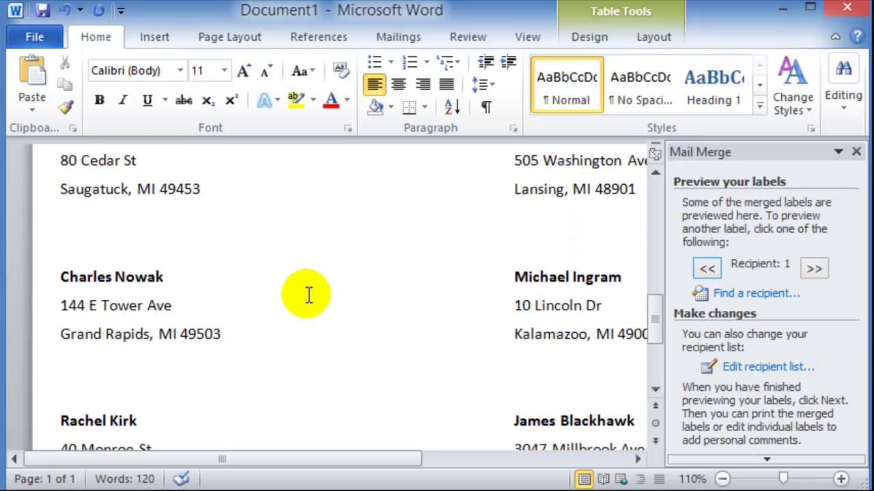
scroll(302, 287, "down", 1)
scroll(294, 255, "up", 10)
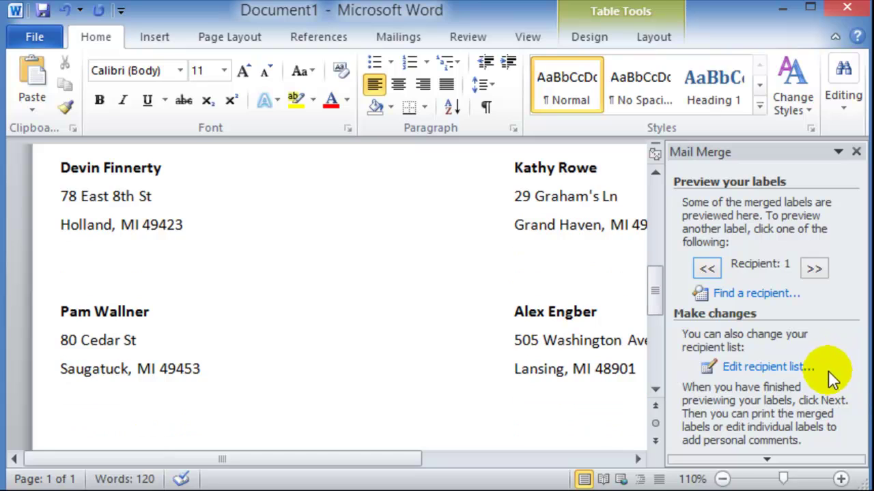
scroll(757, 464, "down", 3)
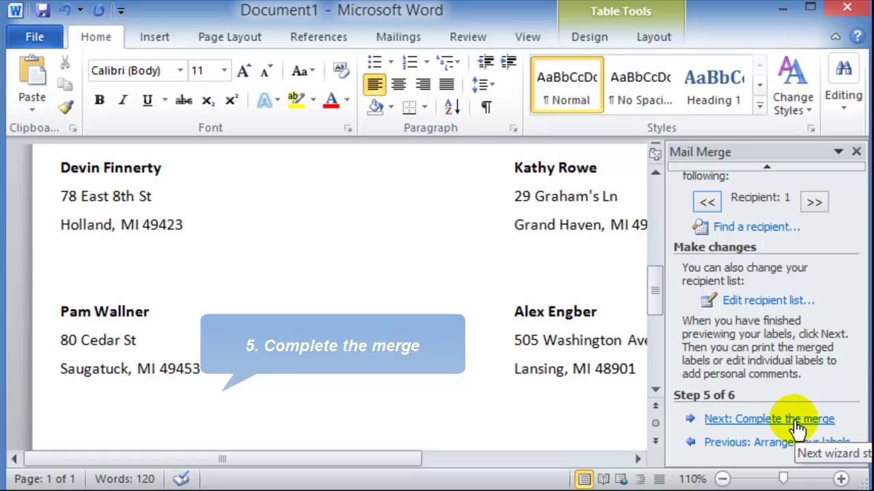
left_click(796, 421)
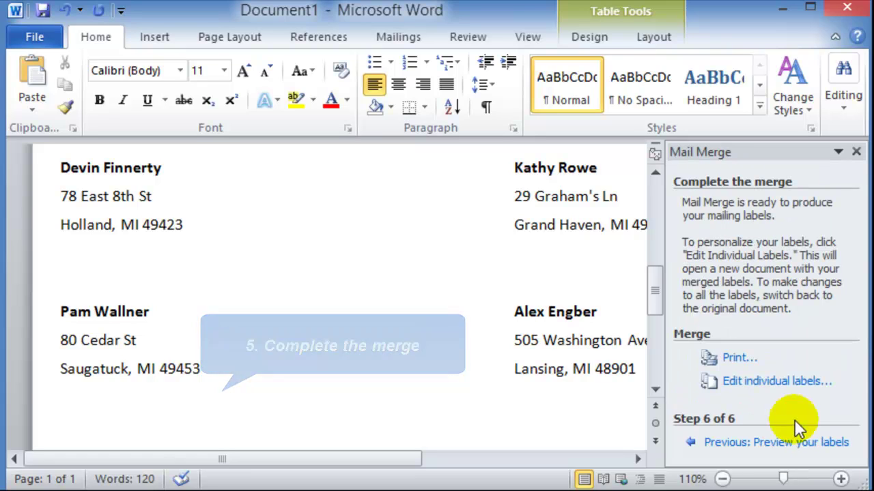
- Merge all customer records into the new Labels1 document and review its three pages of labels
left_click(755, 388)
left_click(426, 296)
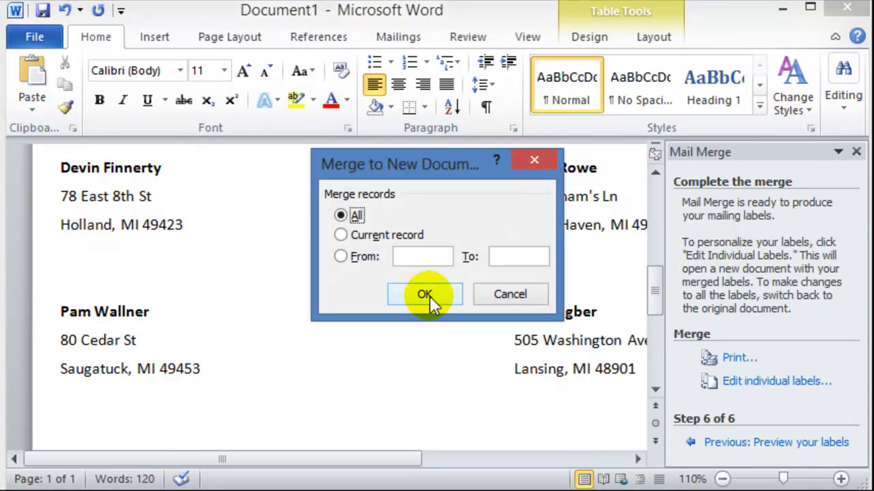
scroll(321, 308, "down", 10)
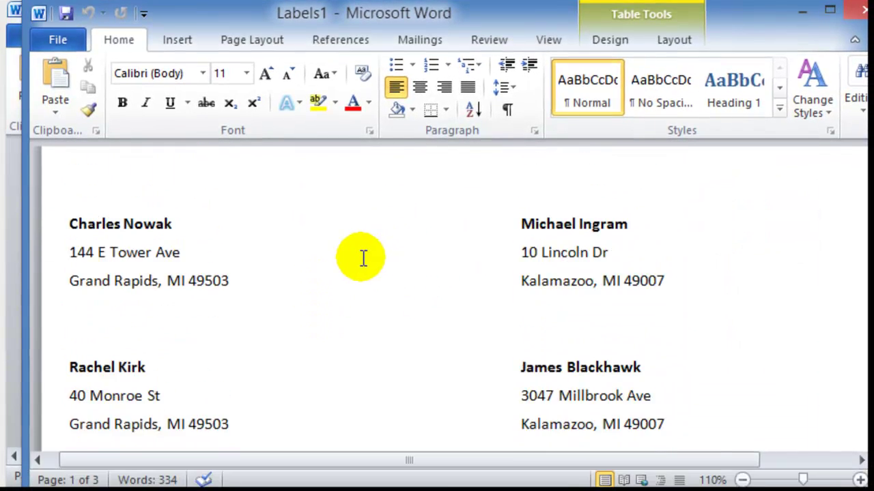
scroll(343, 267, "down", 15)
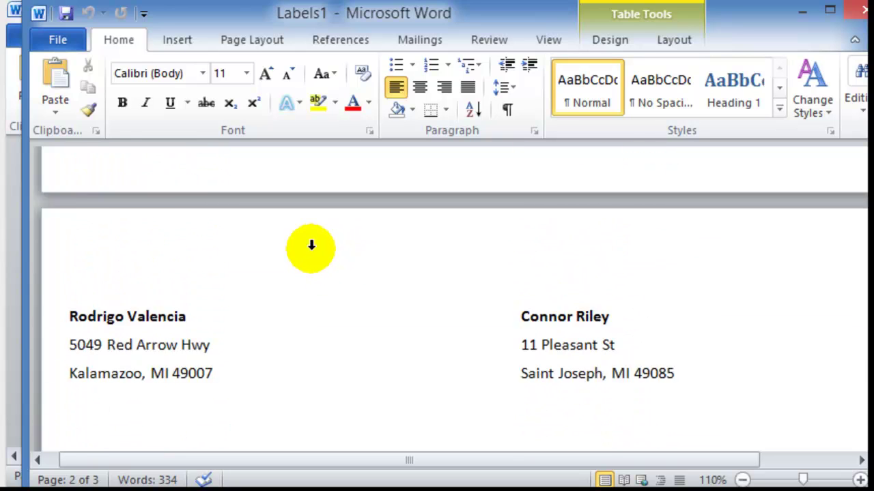
scroll(310, 251, "down", 3)
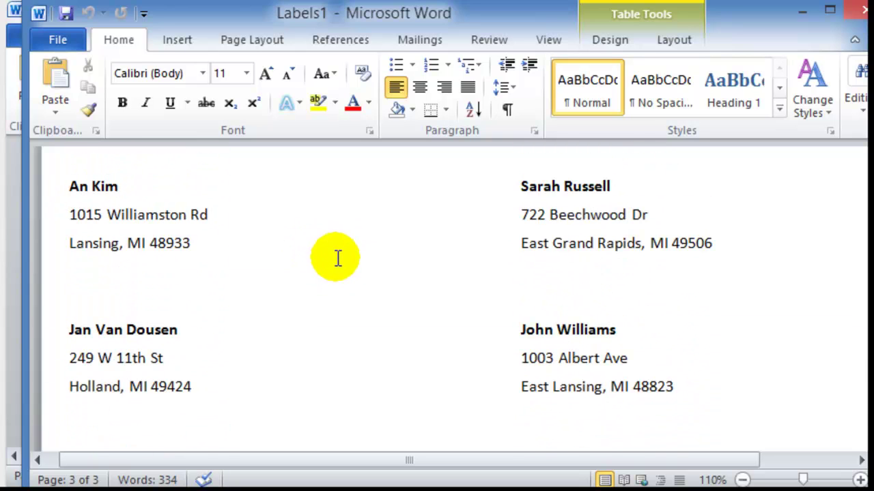
scroll(334, 260, "down", 8)
scroll(327, 264, "down", 4)
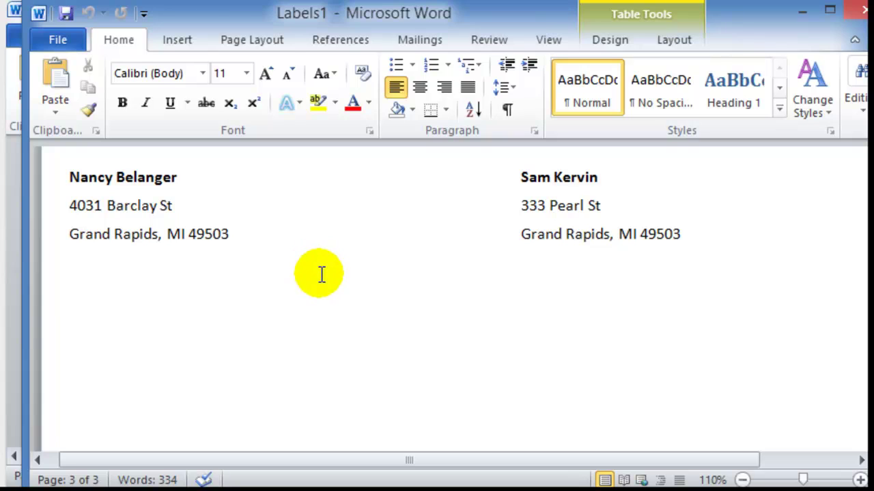